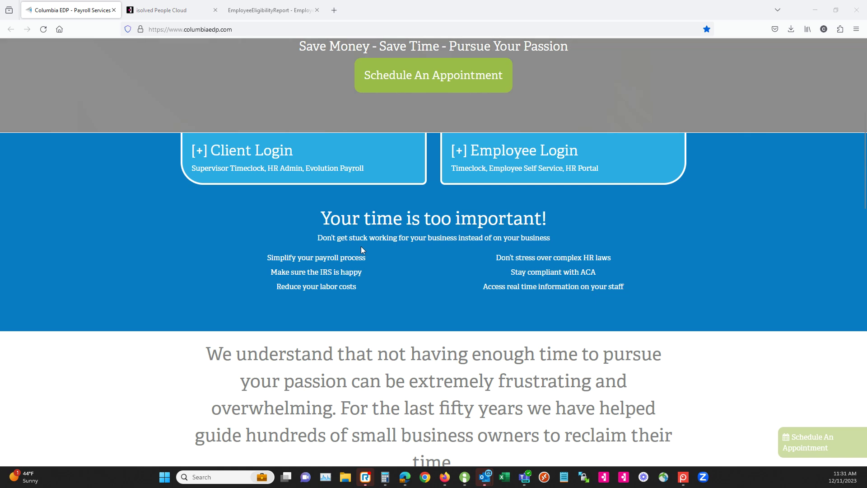
# Open iSolved Employee Self Service from the Employee Login options on the Columbia EDP home page.
pyautogui.scroll(1, 607, 201)
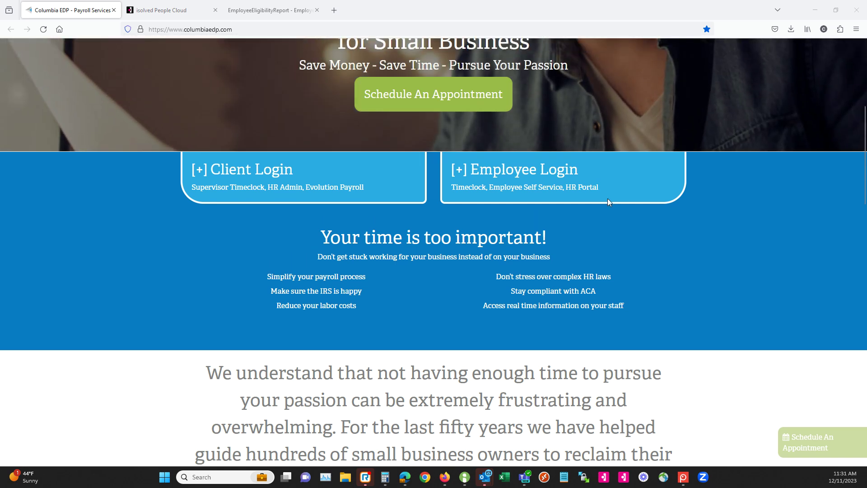
pyautogui.scroll(5, 606, 199)
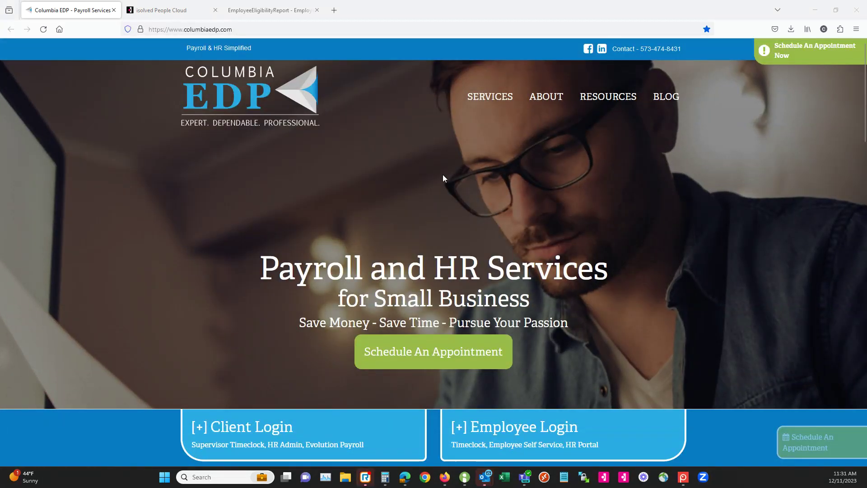
pyautogui.scroll(-2, 440, 176)
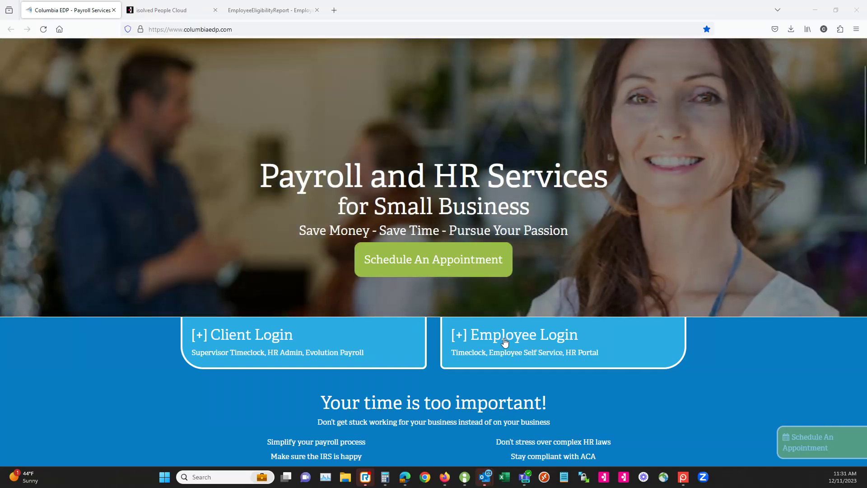
pyautogui.click(505, 343)
pyautogui.scroll(-3, 506, 271)
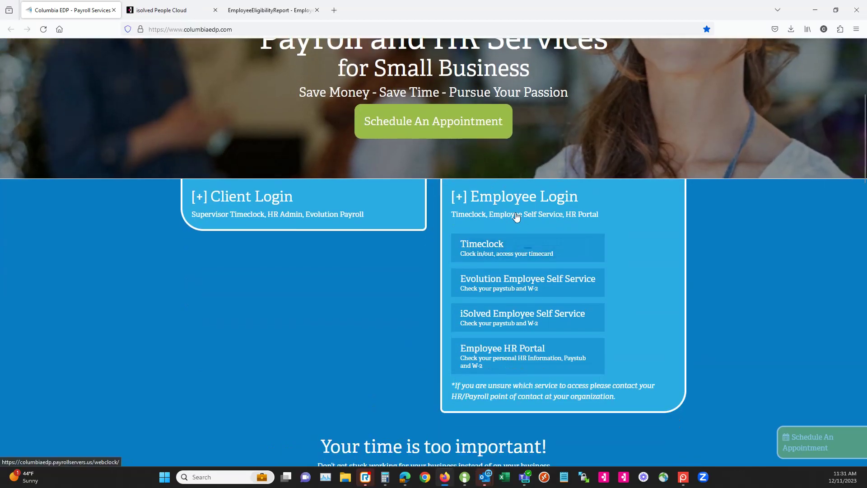
pyautogui.scroll(-2, 516, 217)
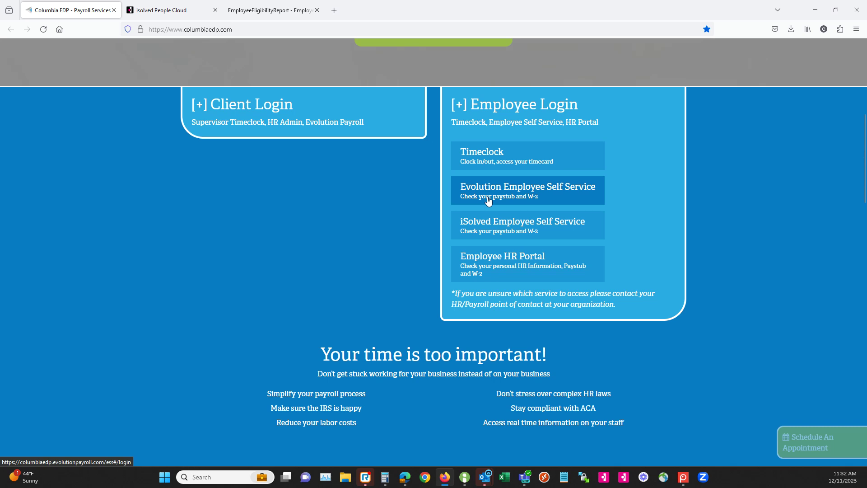
pyautogui.click(488, 233)
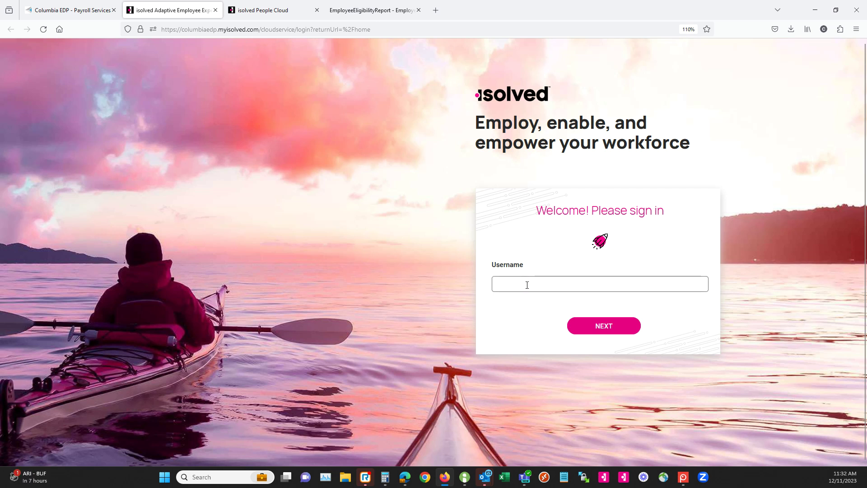
# Sign in to isolved with the account username and saved password, and open the manager's Tasks overview.
pyautogui.rightClick(511, 286)
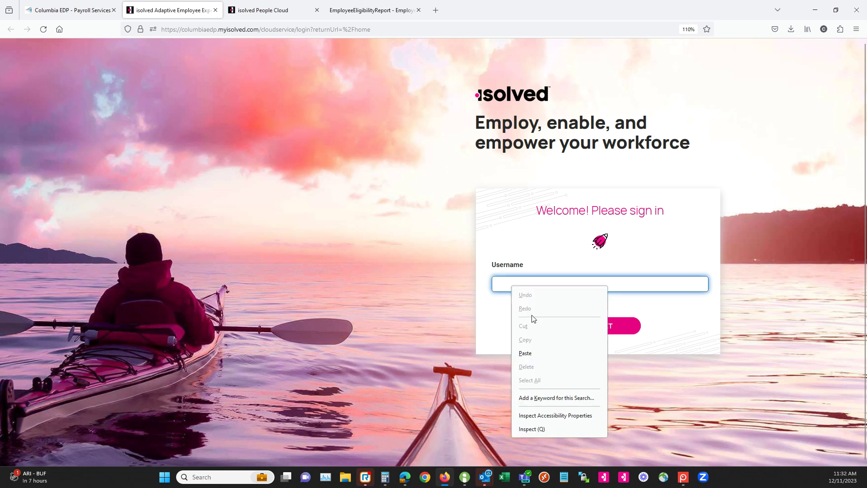
pyautogui.click(539, 352)
pyautogui.click(602, 326)
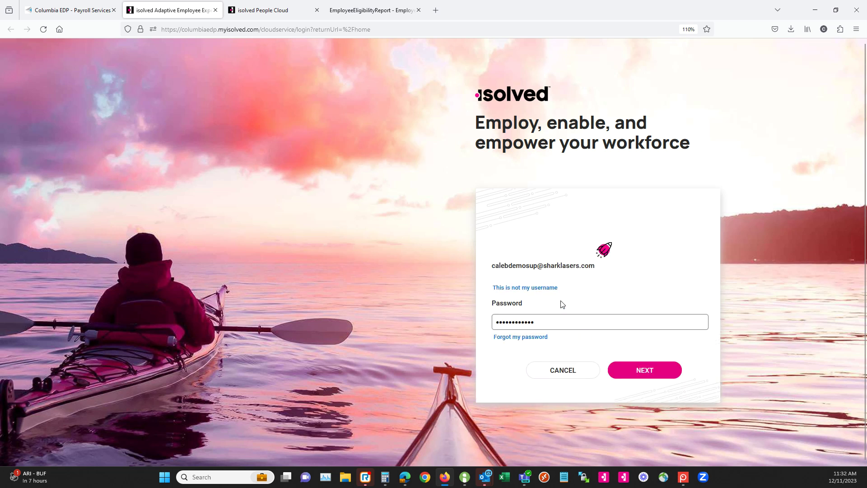
pyautogui.click(648, 372)
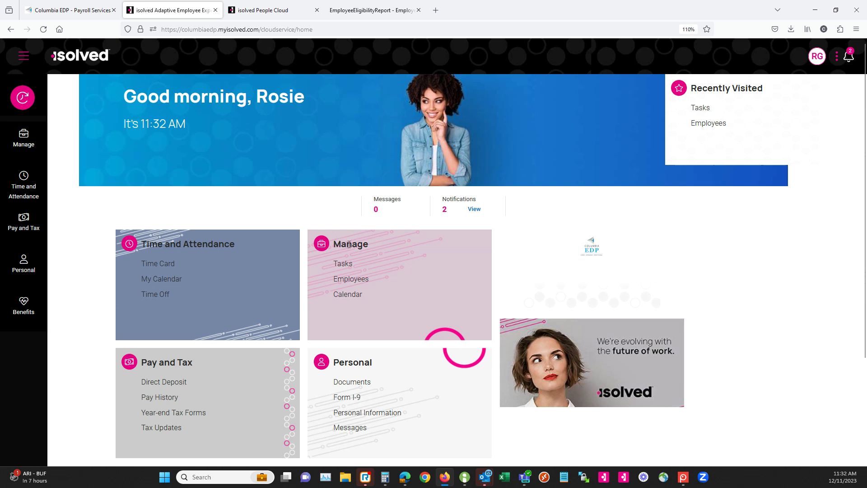
pyautogui.click(343, 266)
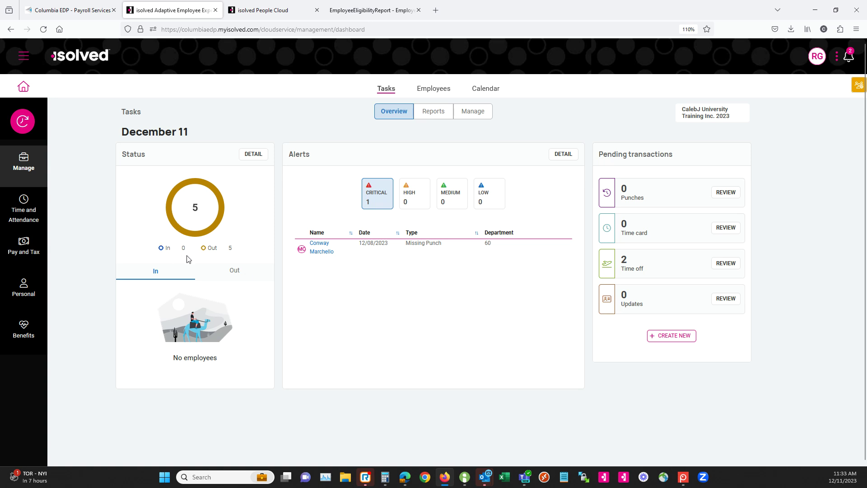
# Examine which employees are clocked in and out in the status overview, and look at the missing punch alert.
pyautogui.click(248, 274)
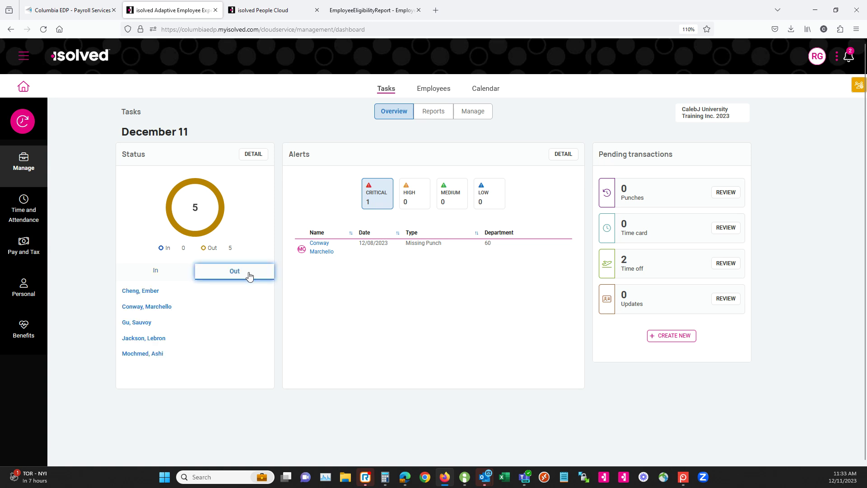
pyautogui.click(161, 274)
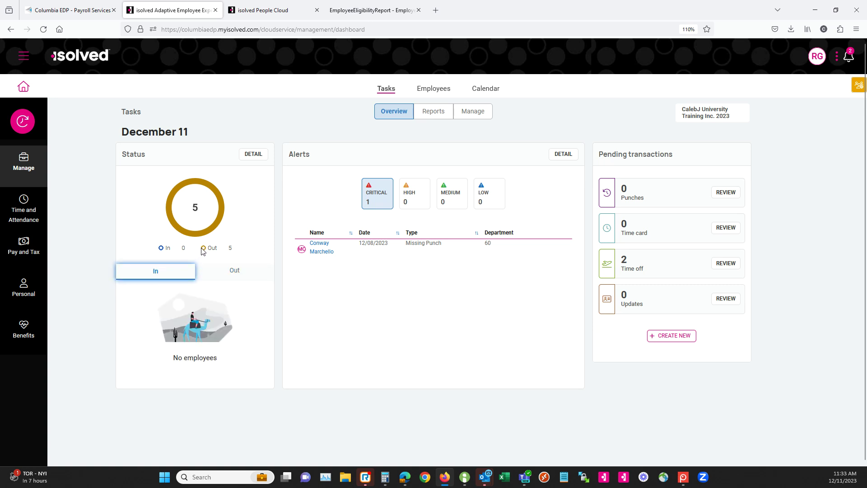
pyautogui.click(234, 272)
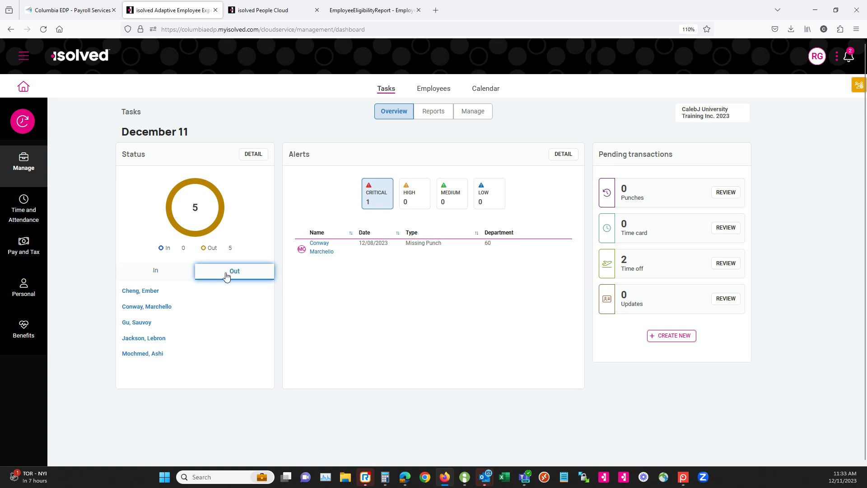
pyautogui.click(177, 275)
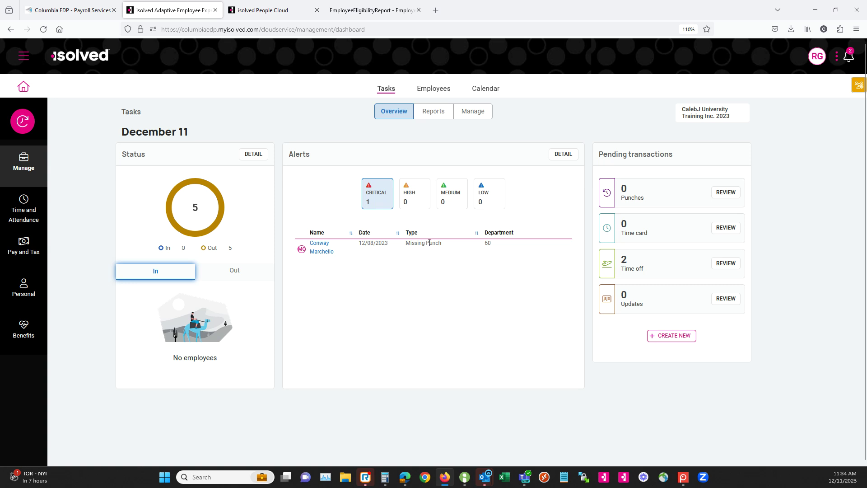
pyautogui.click(407, 242)
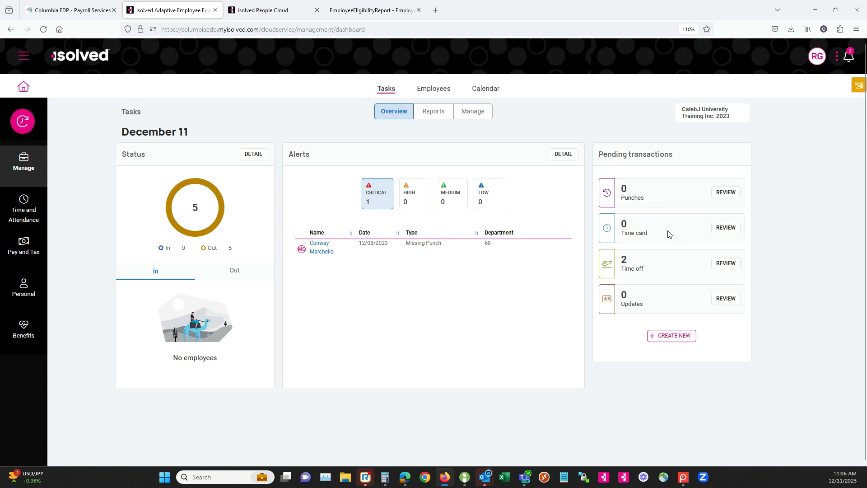
# Open the time card with the alert from time card approval for the pay period November 27 - December 10, 2023.
pyautogui.click(725, 228)
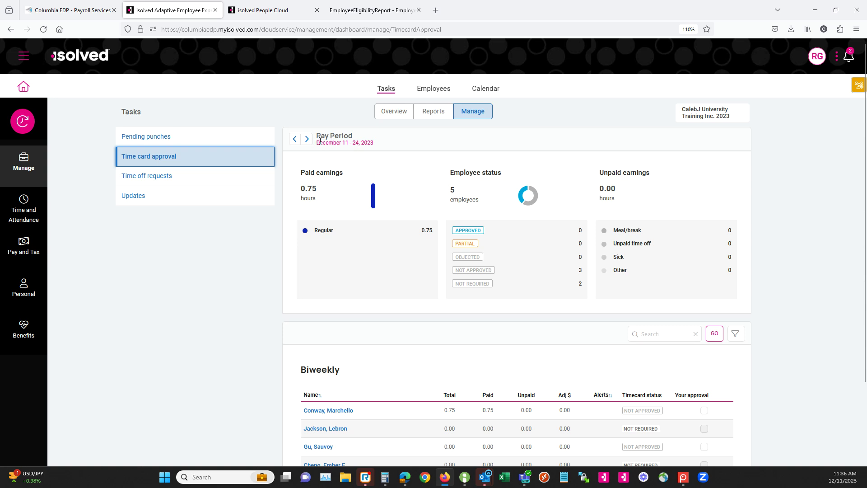
pyautogui.click(293, 140)
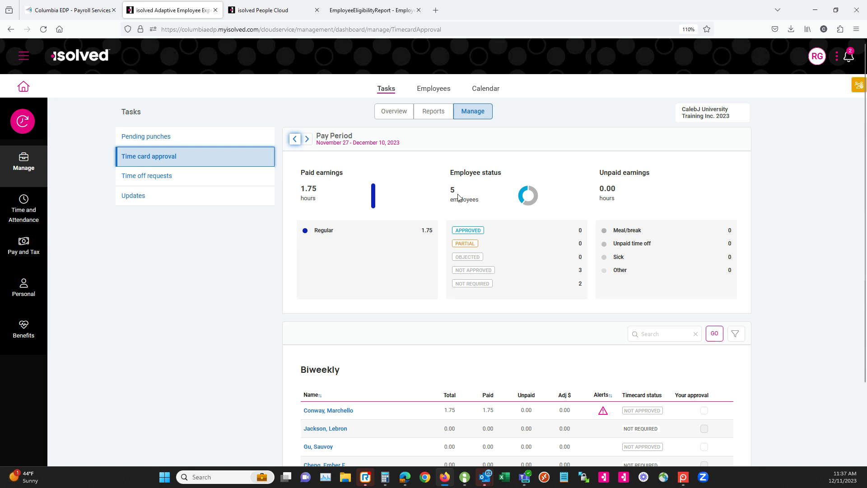
pyautogui.scroll(-2, 408, 221)
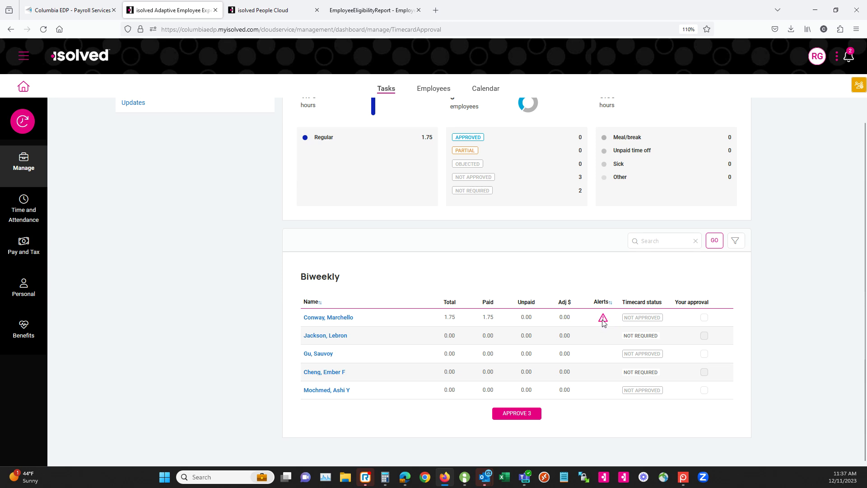
pyautogui.click(329, 320)
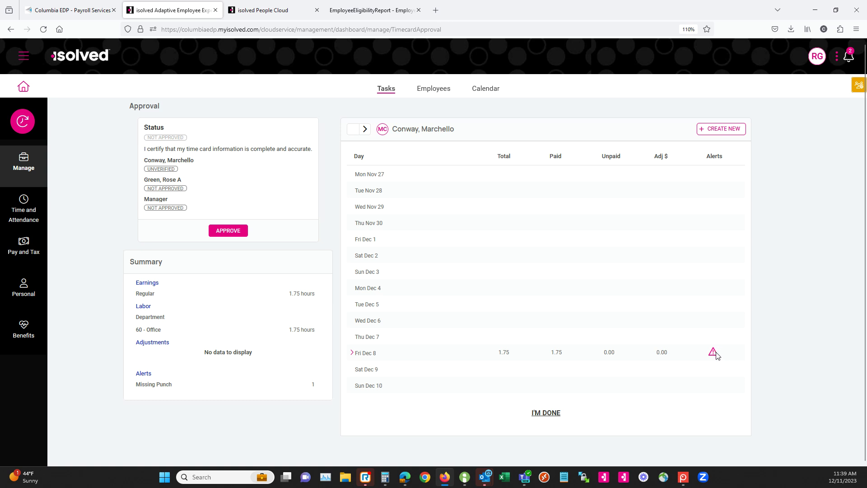
# Expand Friday, December 8 on the time card and show the details of its 12:30pm punch out.
pyautogui.click(351, 354)
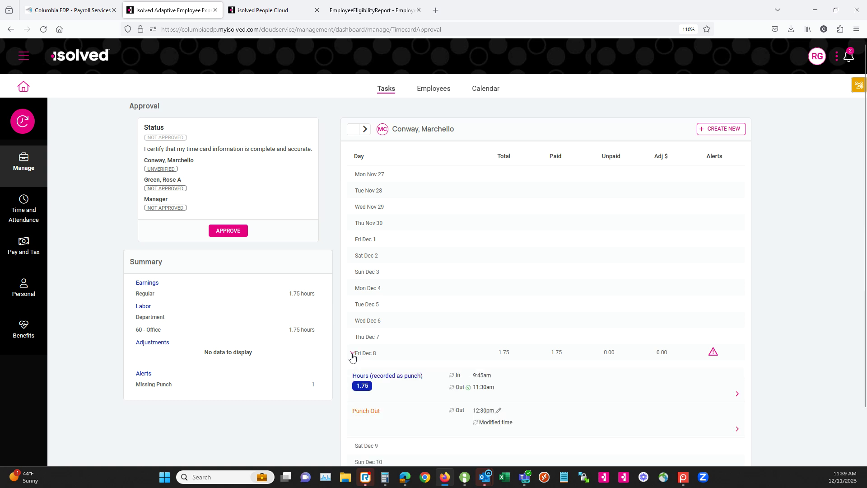
pyautogui.scroll(-3, 384, 334)
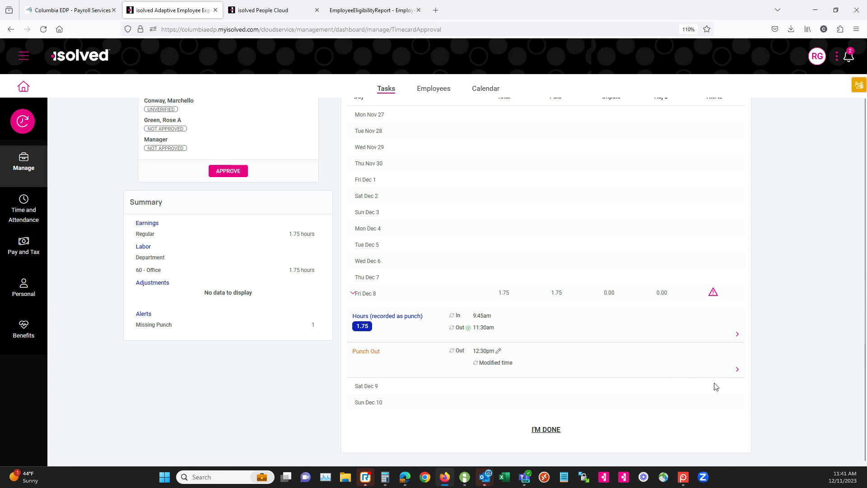
pyautogui.click(738, 371)
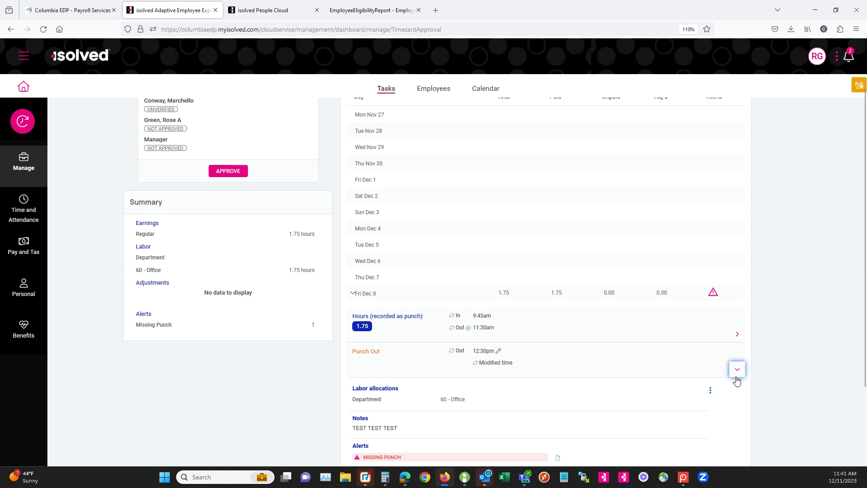
pyautogui.scroll(-3, 737, 381)
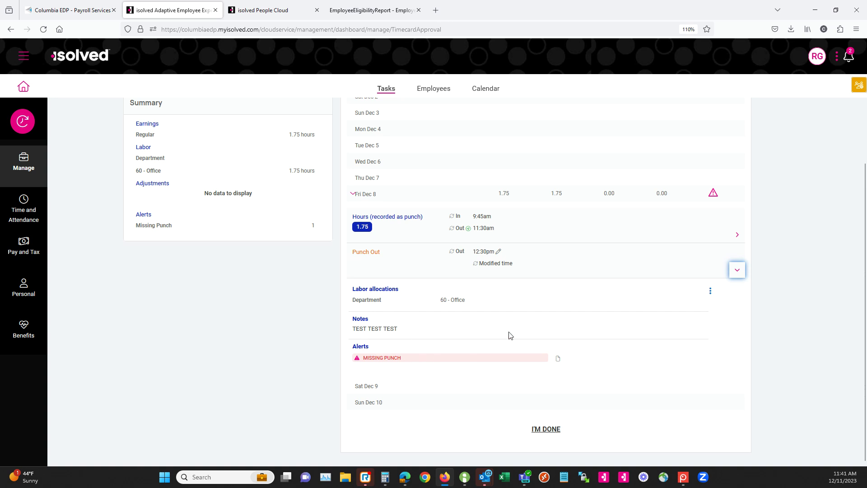
# Edit the 12:30pm punch on December 8 with type Normal and mode In, and save it.
pyautogui.click(710, 292)
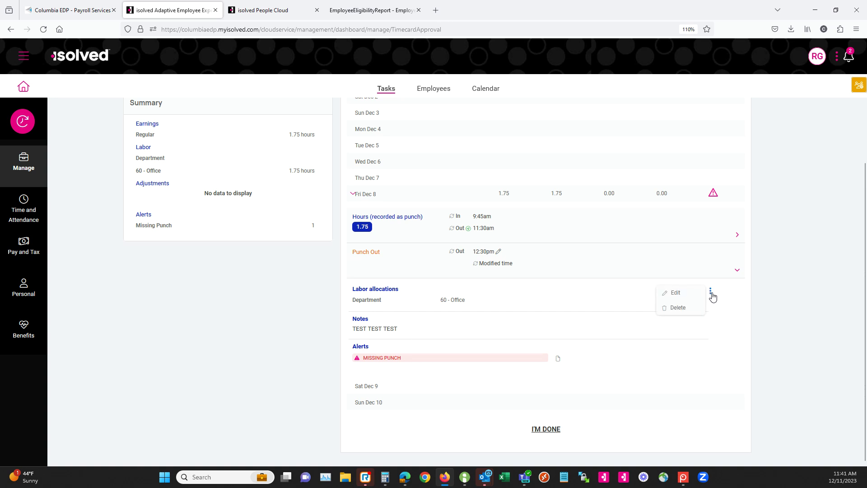
pyautogui.click(673, 293)
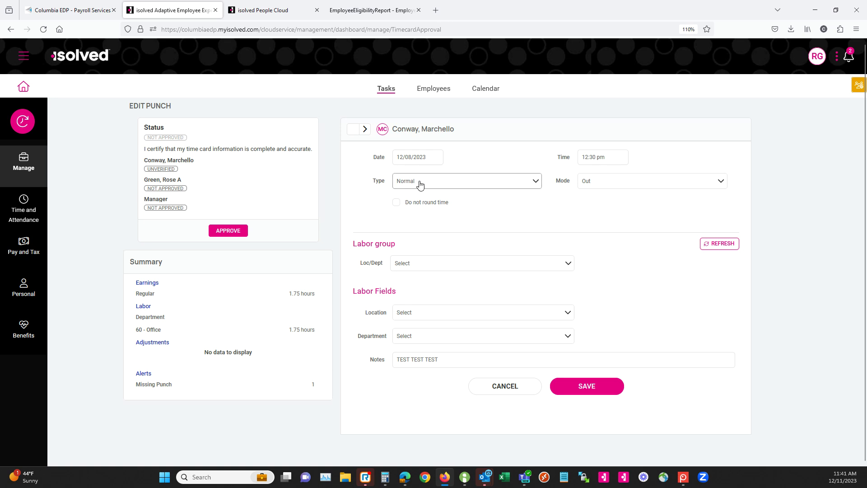
pyautogui.click(435, 183)
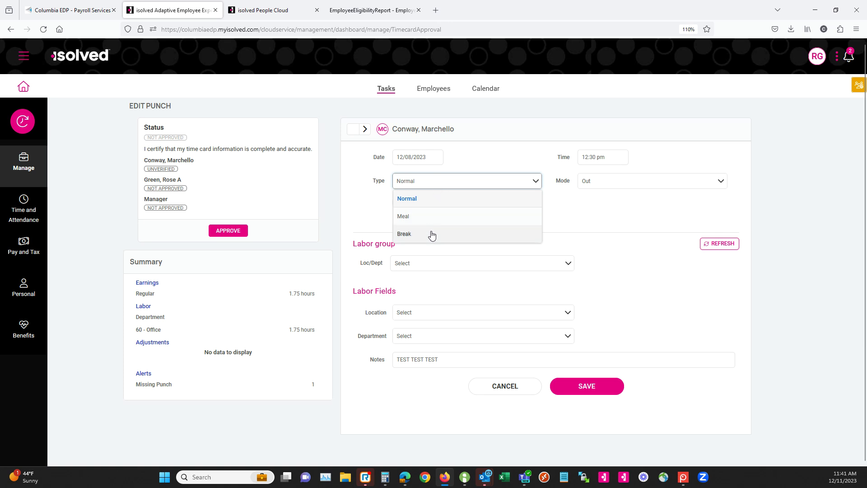
pyautogui.click(443, 200)
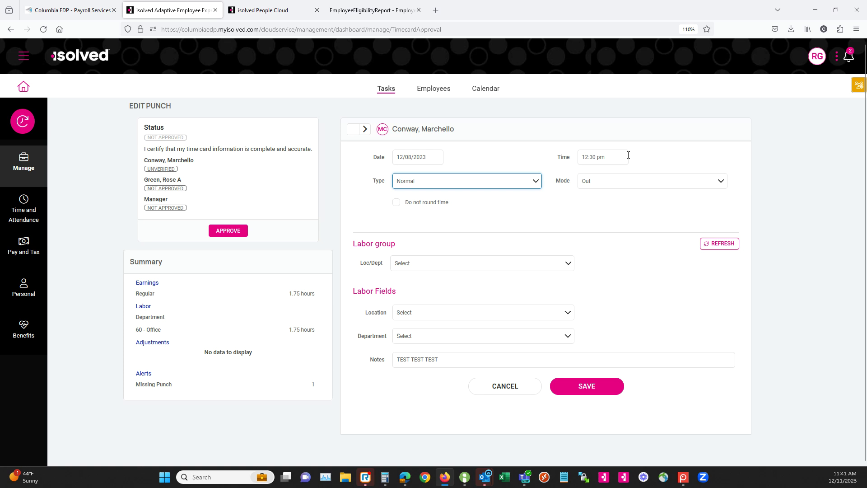
pyautogui.click(599, 185)
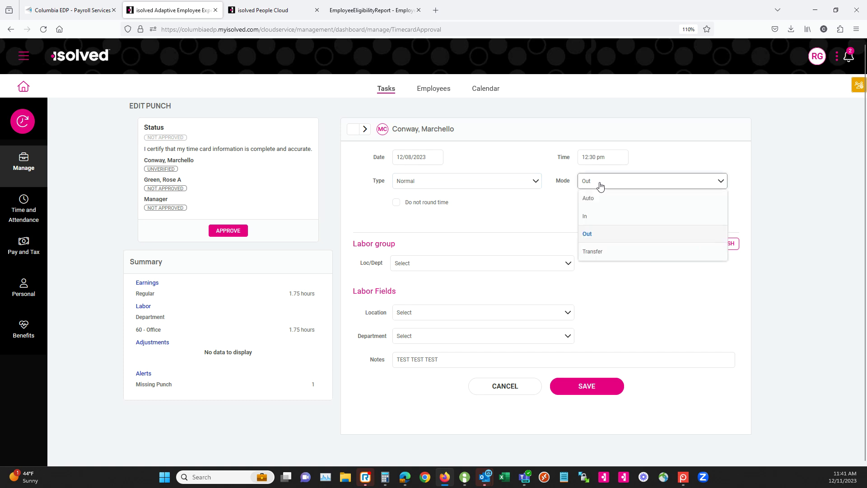
pyautogui.click(598, 217)
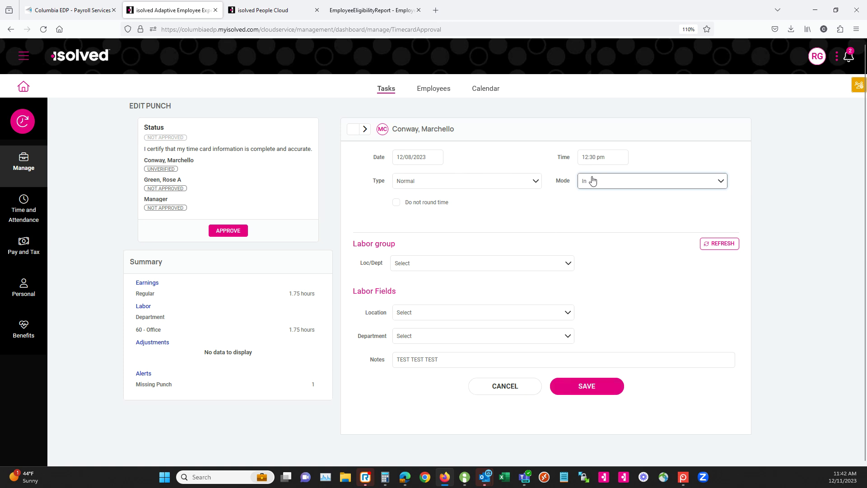
pyautogui.click(591, 385)
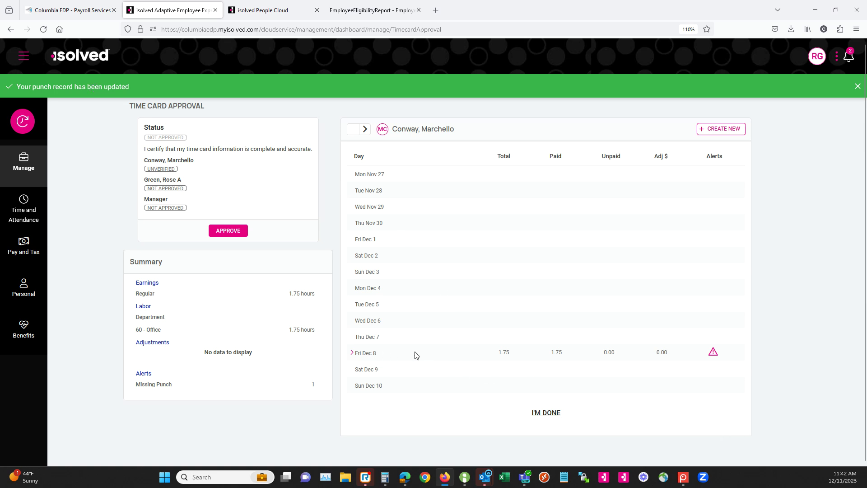
# Check the punches recorded for Friday, December 8 on the updated time card.
pyautogui.click(353, 354)
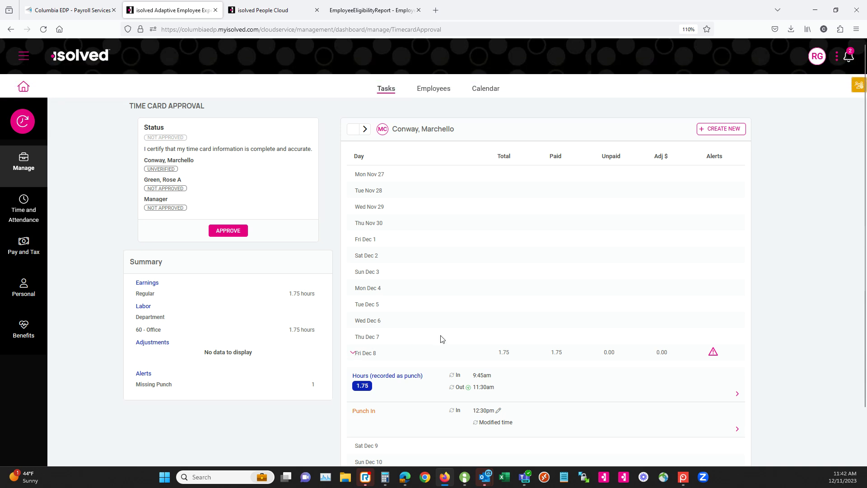
pyautogui.scroll(-2, 491, 351)
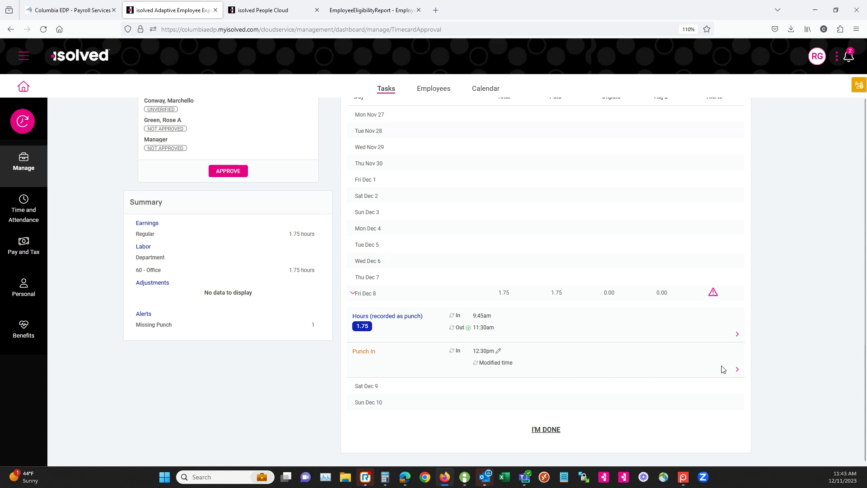
pyautogui.scroll(2, 619, 359)
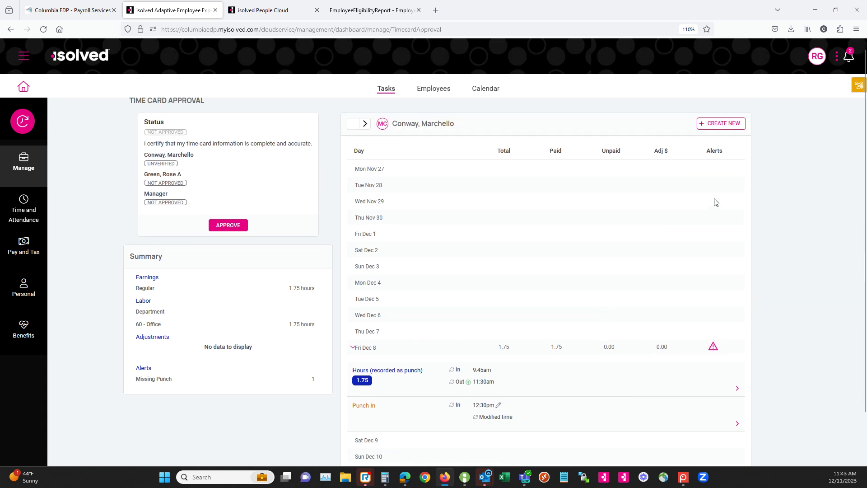
# Start a new Punch record on the employee's time card, dated 12/08/2023 with the time 05:00 pm.
pyautogui.click(721, 124)
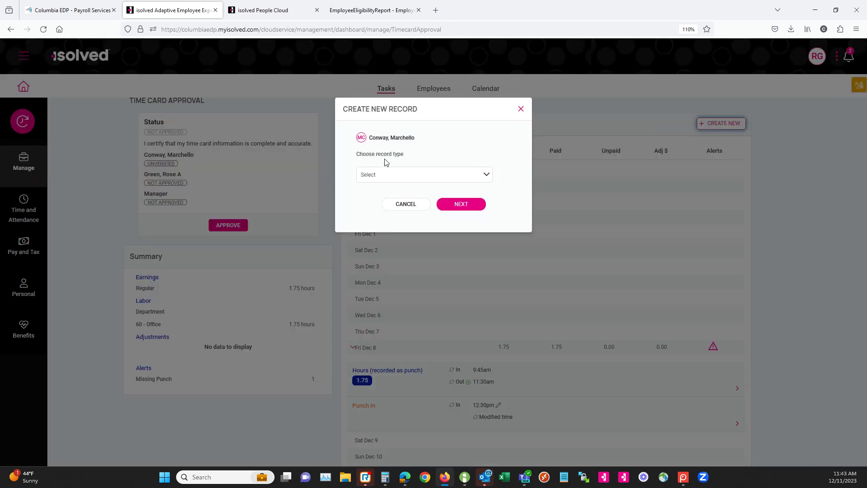
pyautogui.click(387, 178)
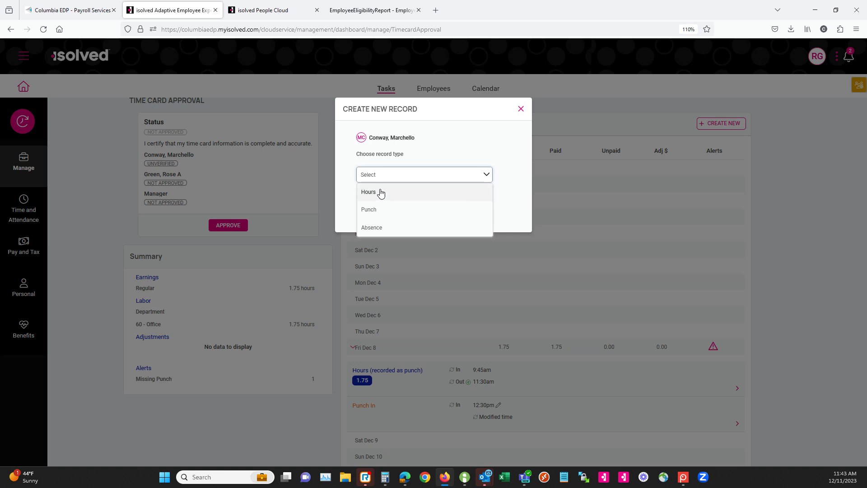
pyautogui.click(376, 210)
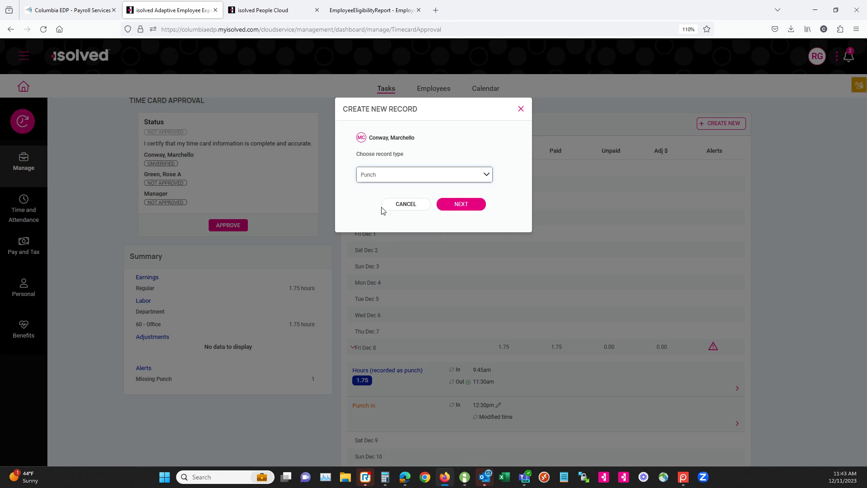
pyautogui.click(469, 208)
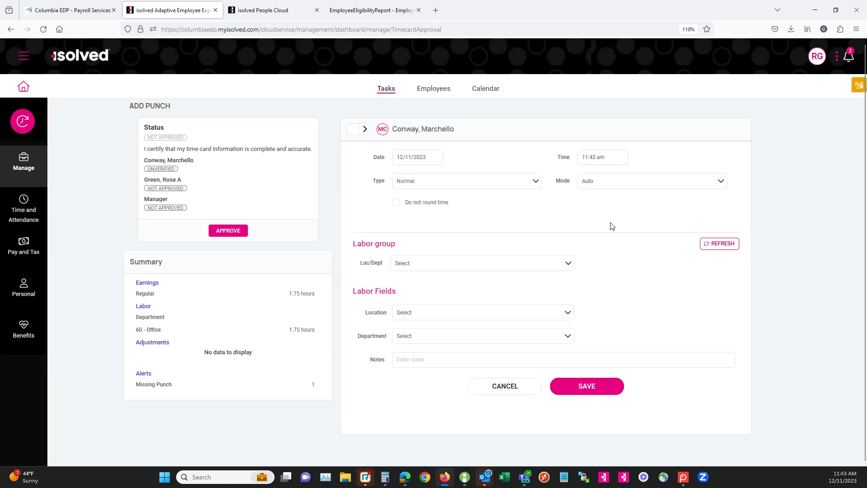
pyautogui.click(440, 160)
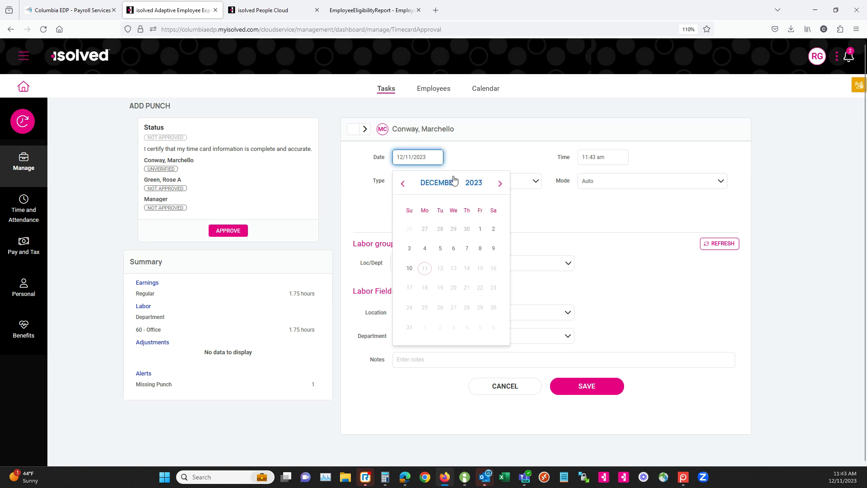
pyautogui.click(480, 249)
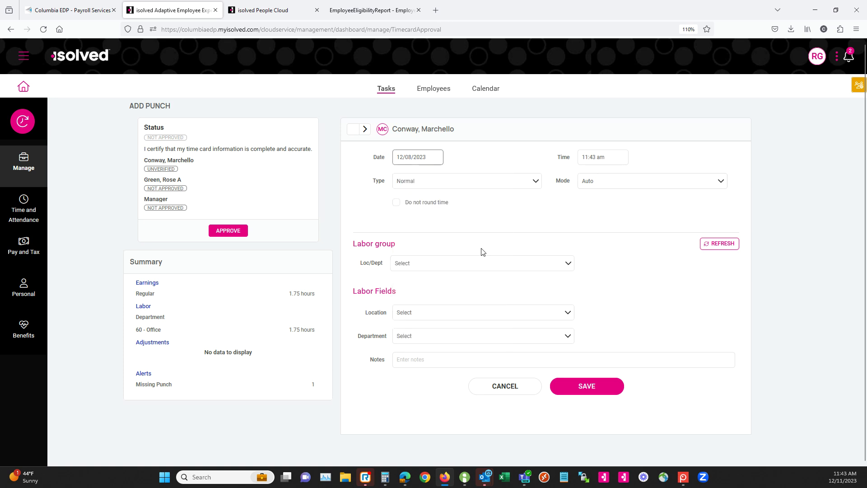
pyautogui.press('Tab')
pyautogui.write('5:00 pm')
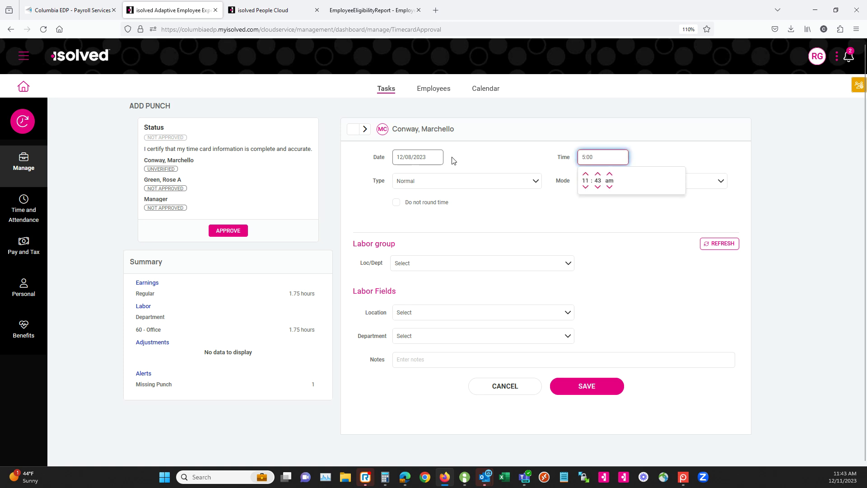
pyautogui.press('Tab')
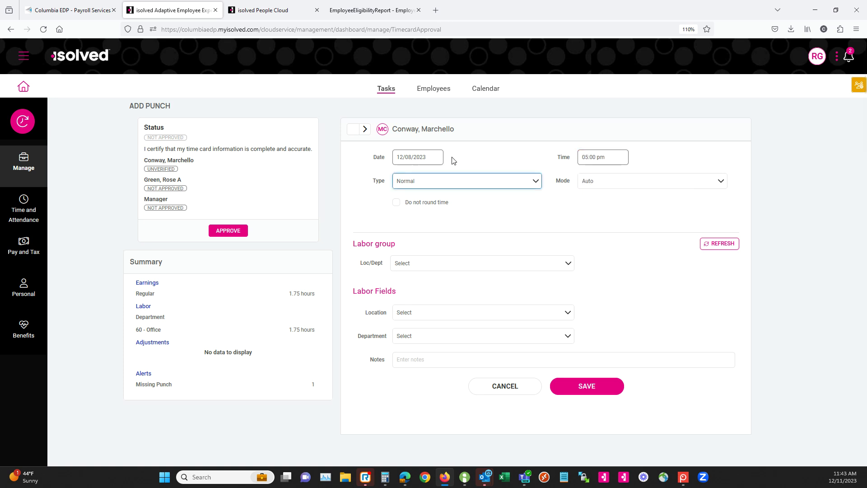
# Set the new punch's mode to Out and save the record.
pyautogui.click(601, 181)
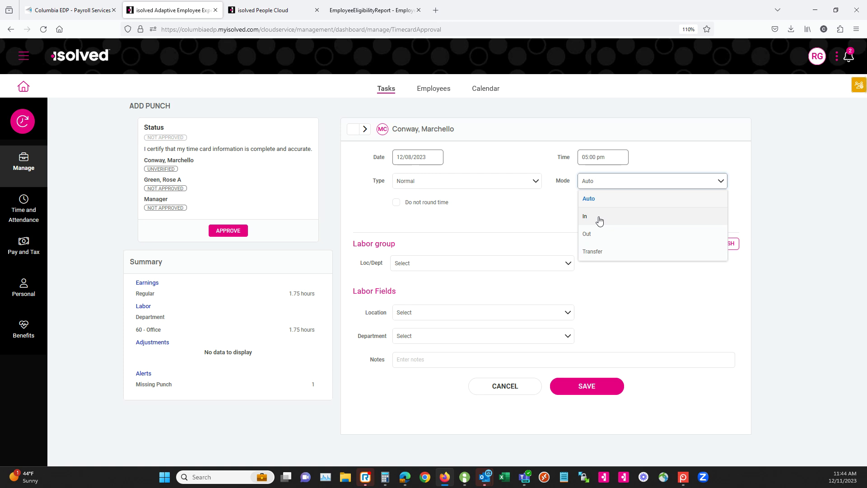
pyautogui.click(596, 234)
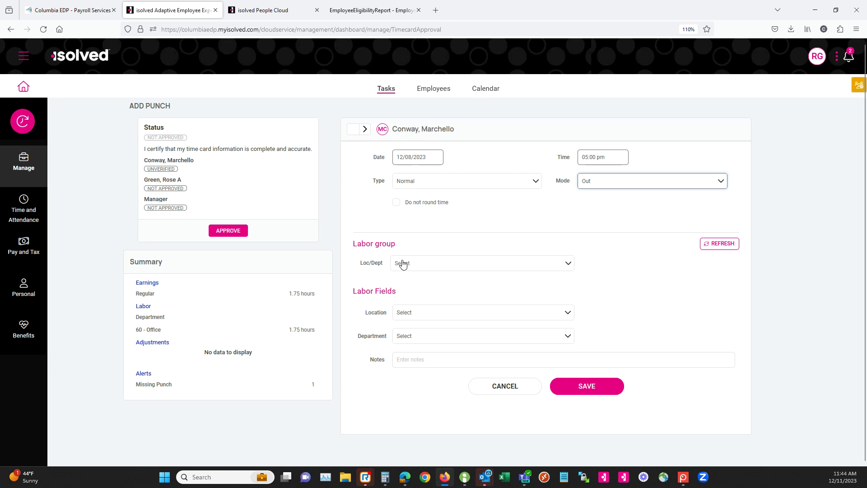
pyautogui.click(404, 362)
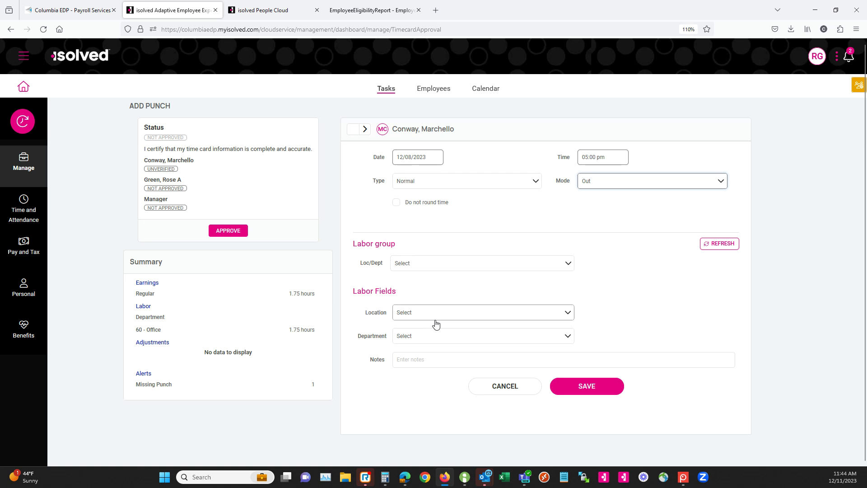
pyautogui.click(609, 390)
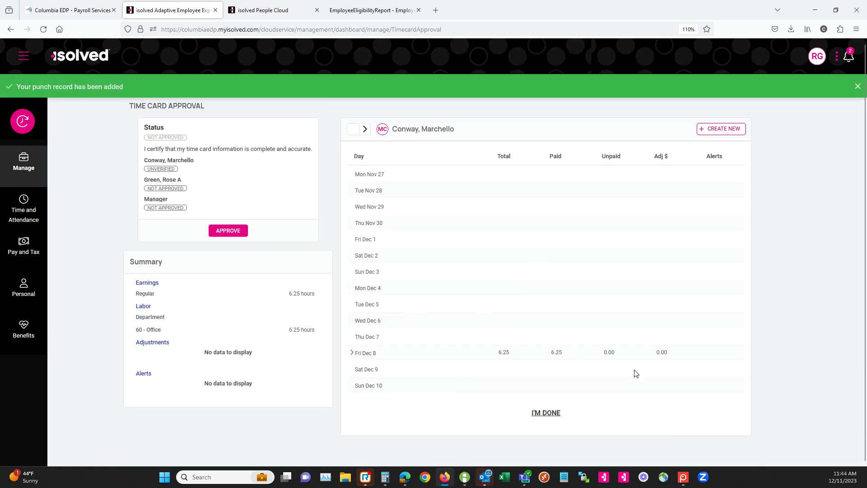
# Review the in and out punches for Friday, December 8 on the time card, and collapse the day.
pyautogui.click(357, 355)
pyautogui.scroll(-2, 435, 369)
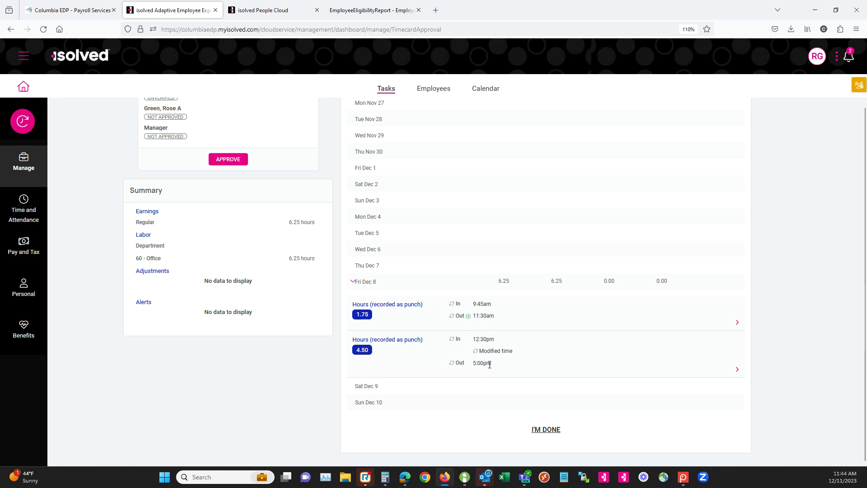
pyautogui.click(352, 281)
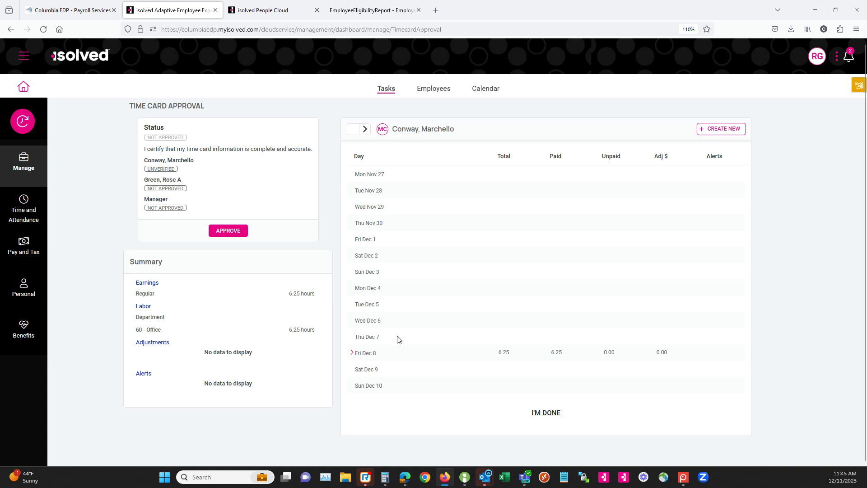
# Start a new Hours record on the time card with start date 12/07/2023 and start time 08:00 am.
pyautogui.click(710, 131)
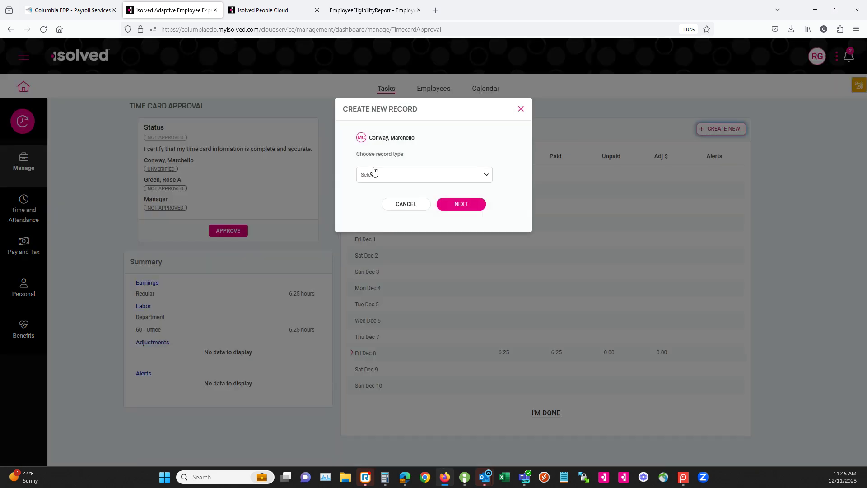
pyautogui.click(377, 176)
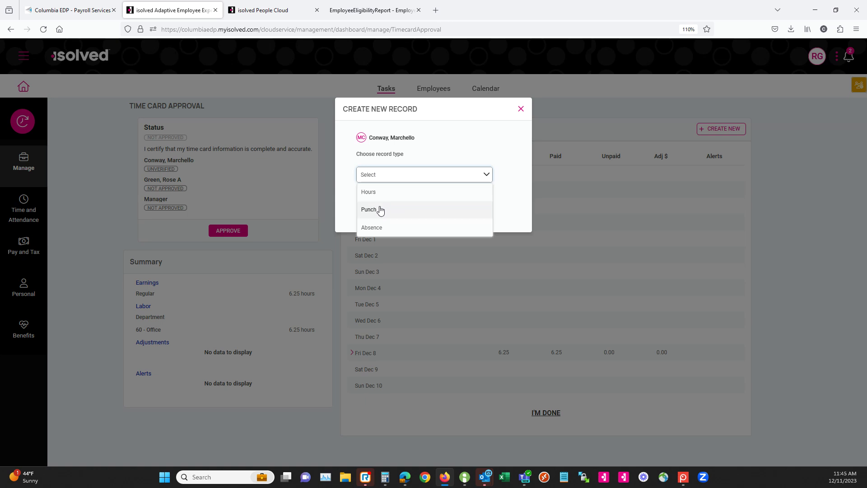
pyautogui.click(384, 196)
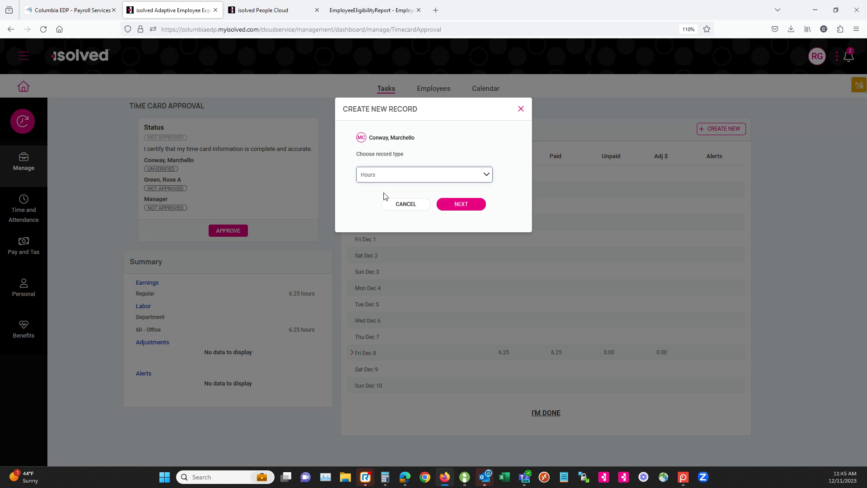
pyautogui.click(472, 202)
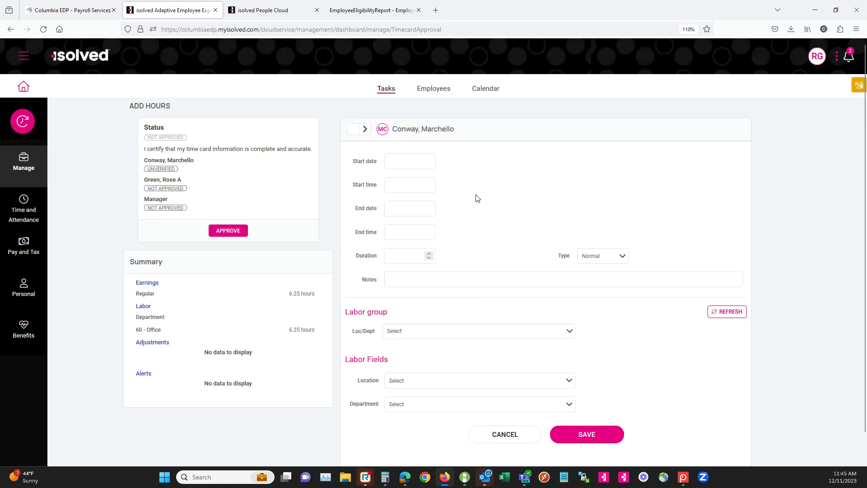
pyautogui.click(408, 162)
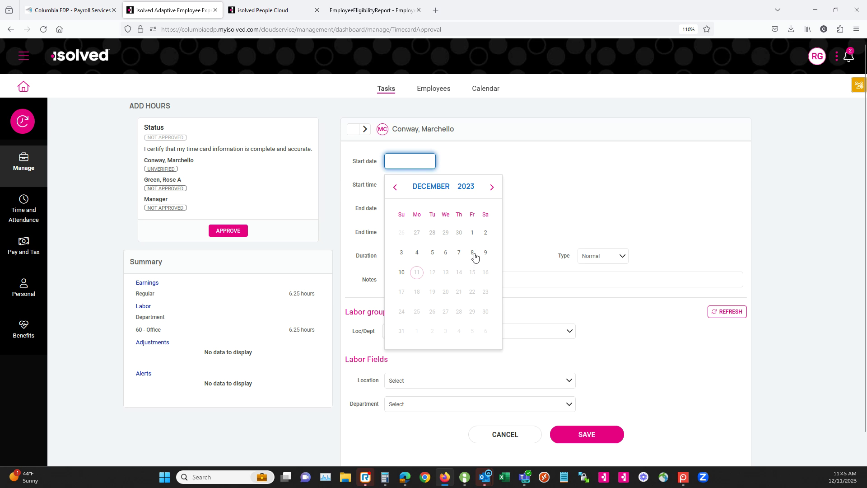
pyautogui.click(459, 253)
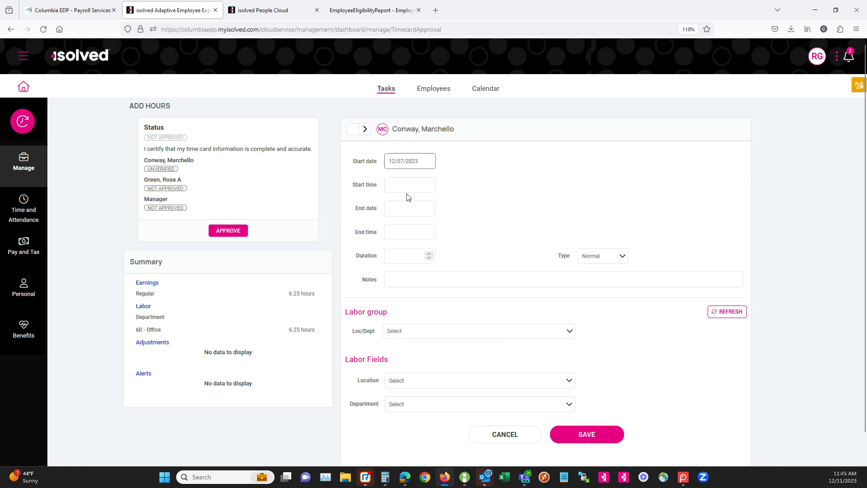
pyautogui.click(394, 183)
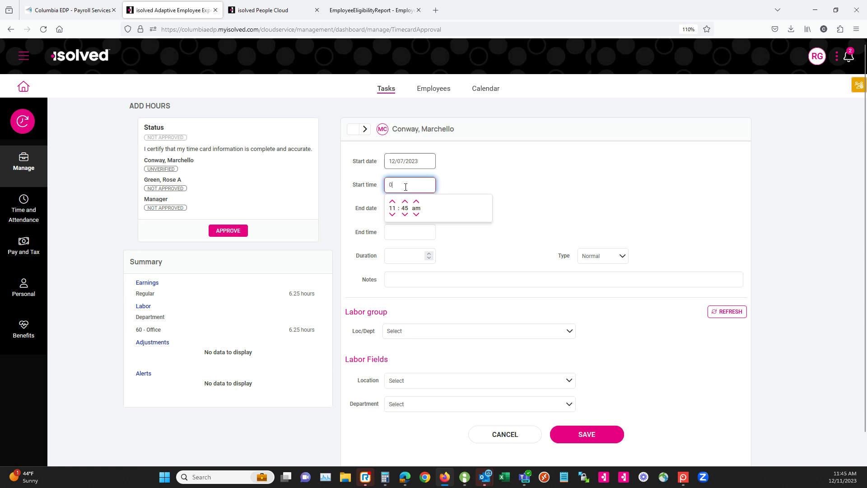
pyautogui.press('Tab')
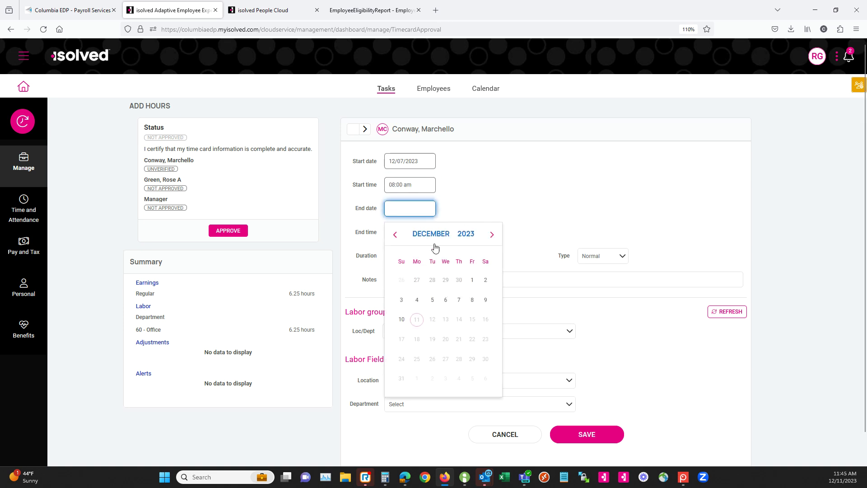
# Set the hours record's end date to 12/07/2023 and end time to 05:00 pm, and save it.
pyautogui.click(459, 300)
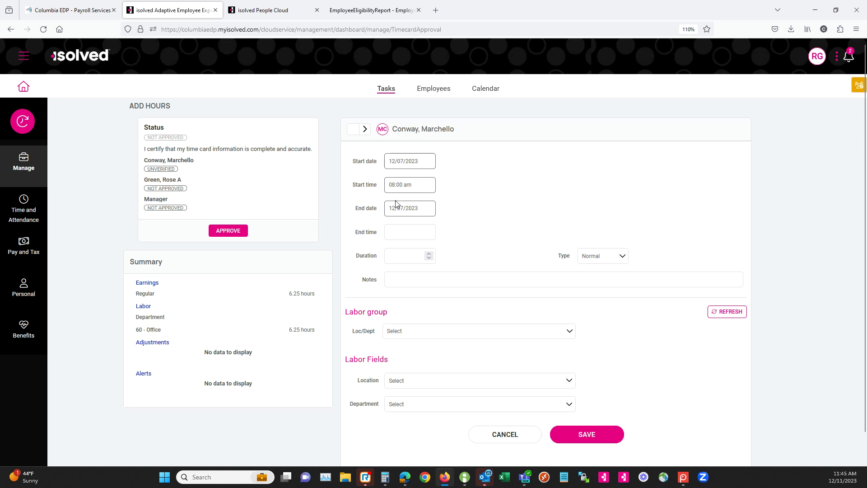
pyautogui.click(403, 231)
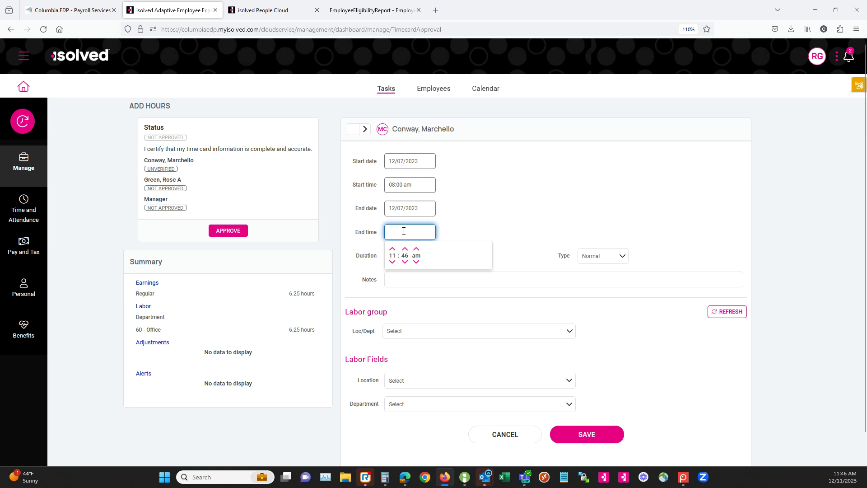
pyautogui.write('5:00 pm')
pyautogui.press('Tab')
pyautogui.click(477, 231)
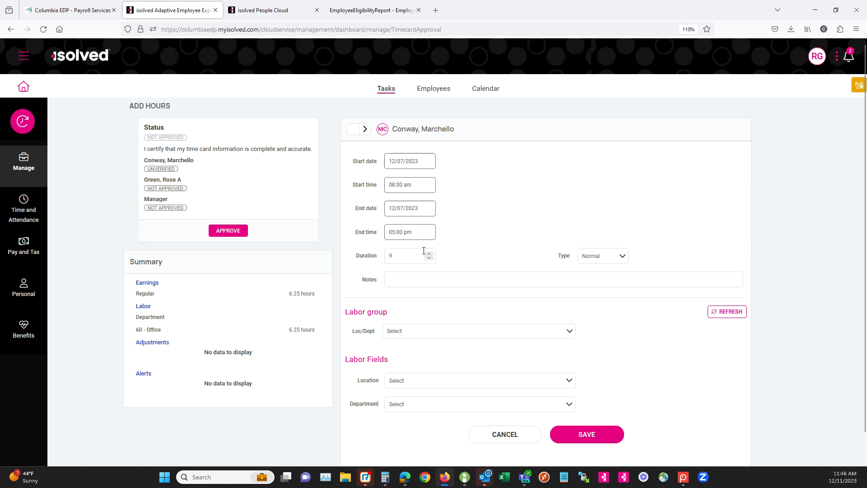
pyautogui.click(394, 256)
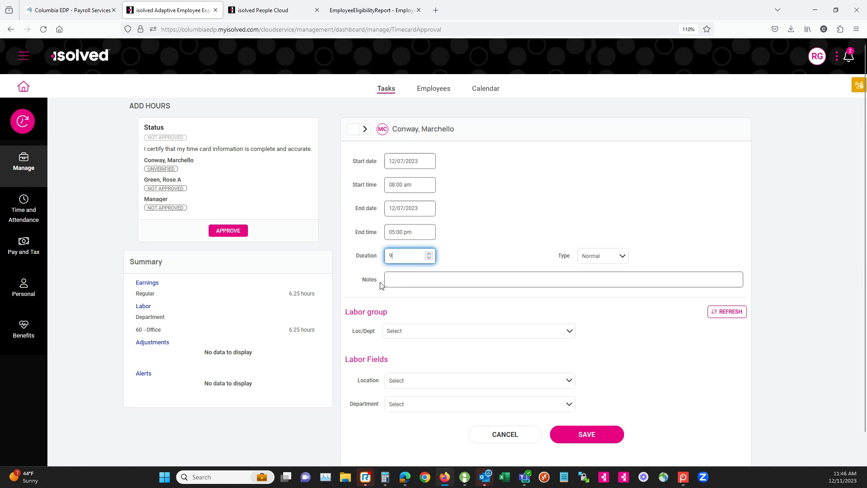
pyautogui.click(440, 280)
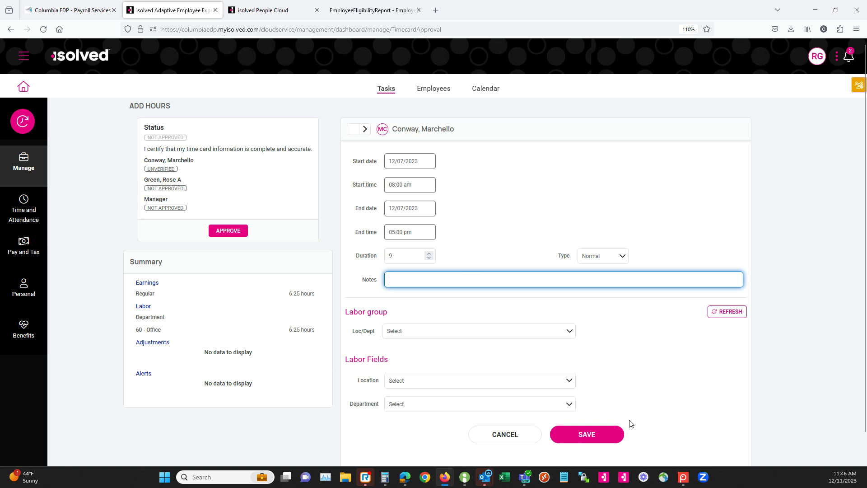
pyautogui.click(585, 436)
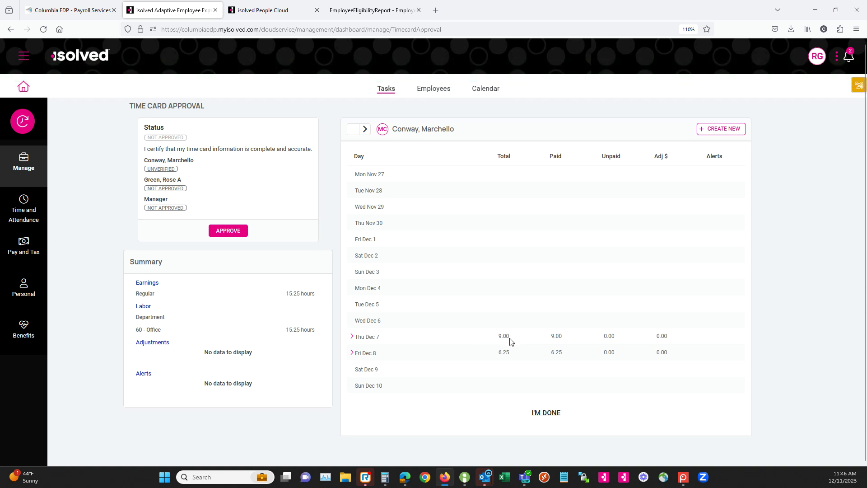
# Review the hours entry for Thursday, December 7 on the time card, and collapse the day.
pyautogui.click(352, 337)
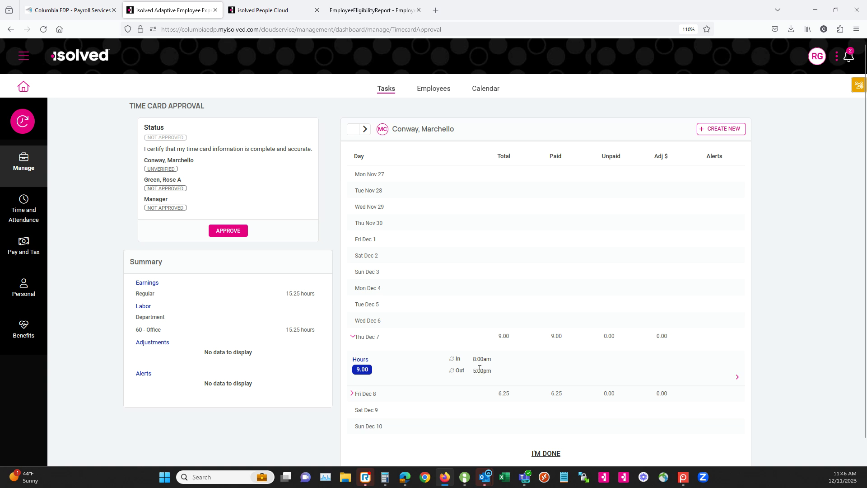
pyautogui.click(353, 337)
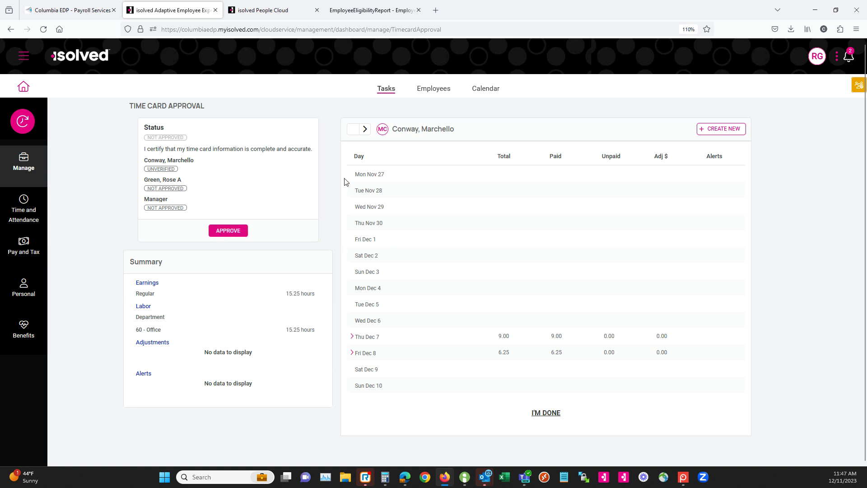
# Return to time card approval and approve all three outstanding biweekly time cards for November 27 - December 10, 2023.
pyautogui.click(388, 89)
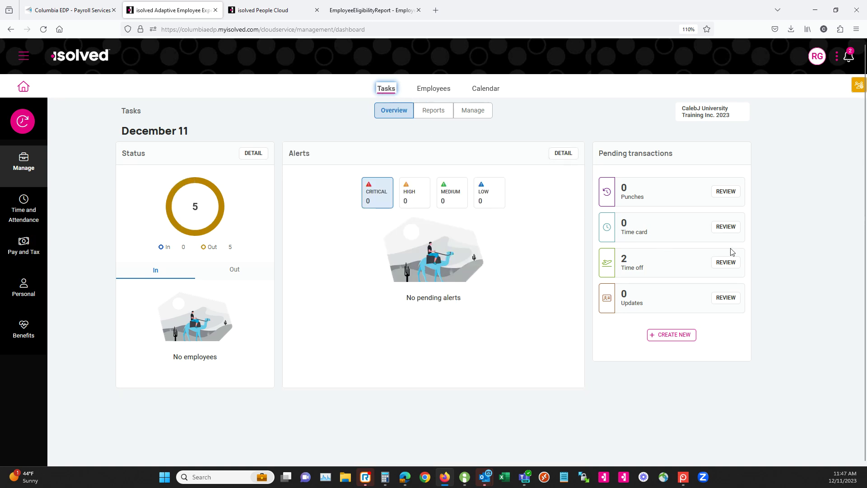
pyautogui.click(726, 228)
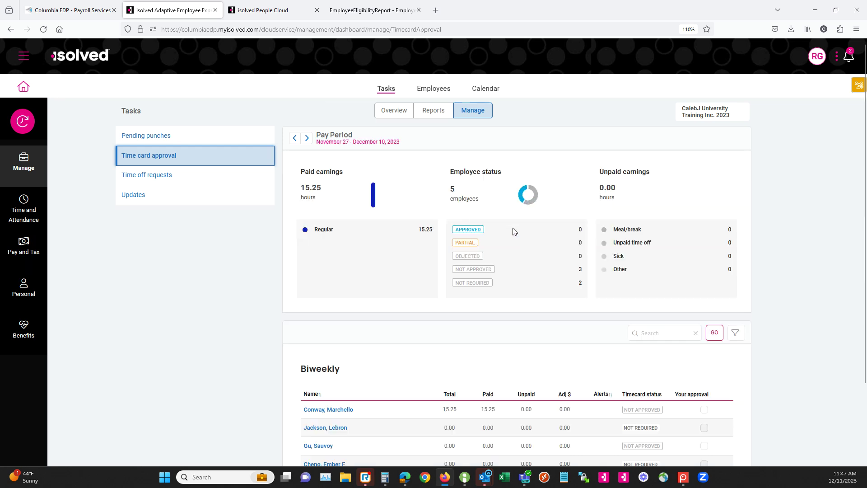
pyautogui.scroll(-2, 437, 232)
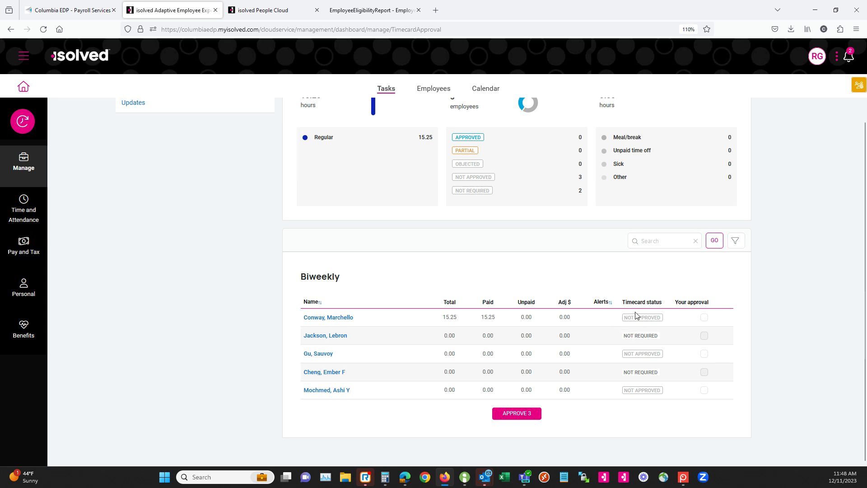
pyautogui.click(525, 413)
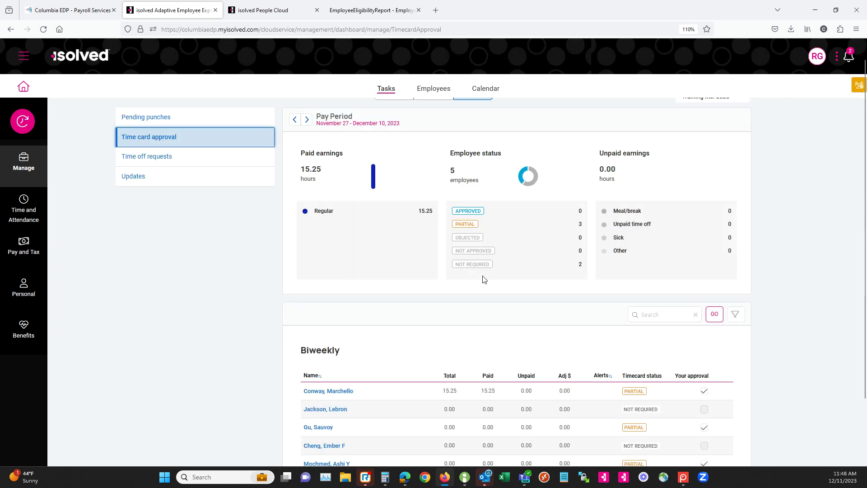
pyautogui.scroll(-2, 517, 319)
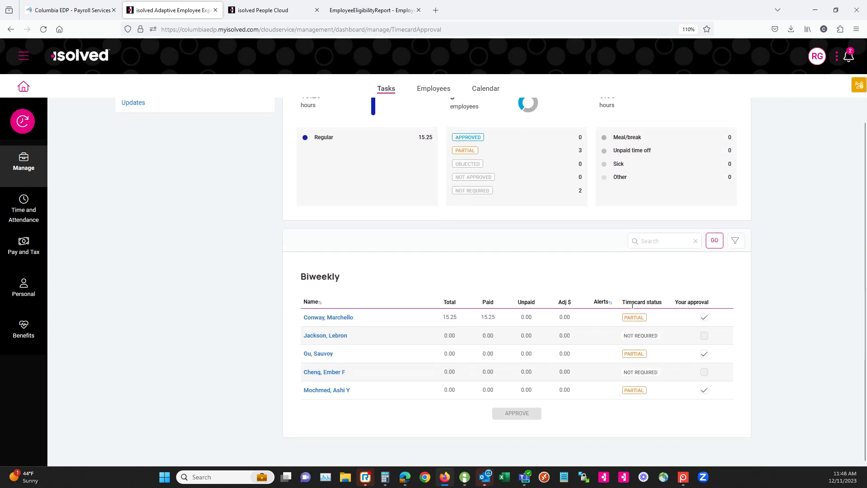